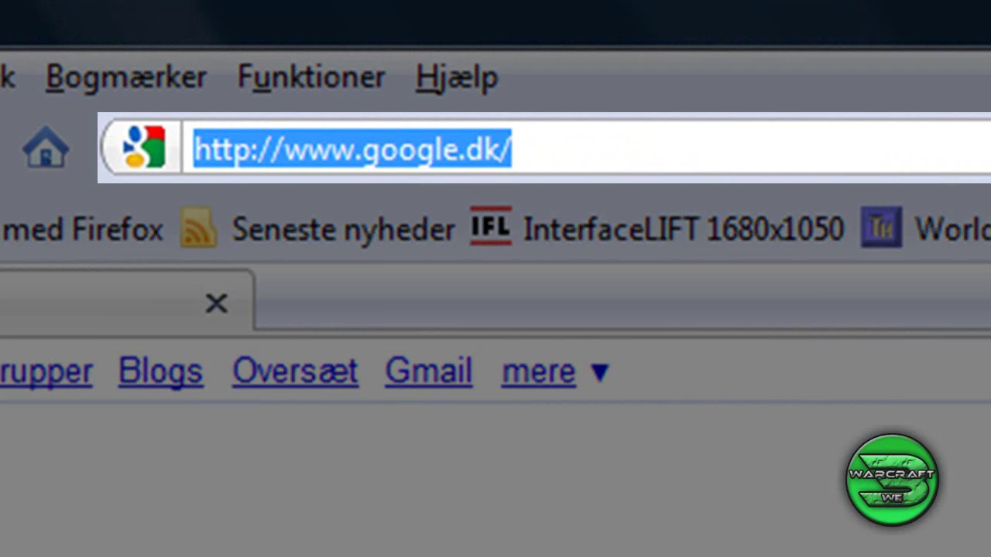
# - Go to hiveworkshop.com and open its Skins section
pyautogui.write('hiveworkshop.c')
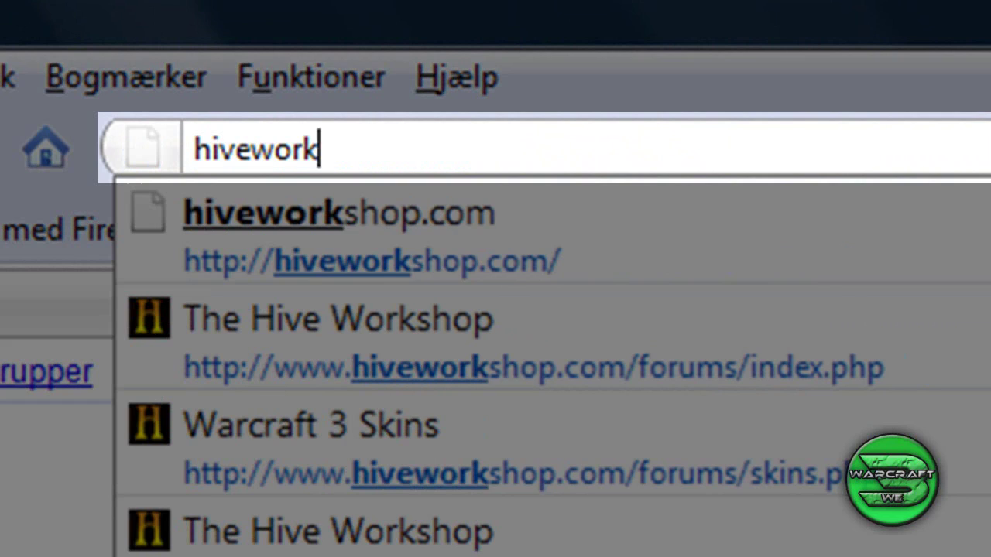
pyautogui.write('om')
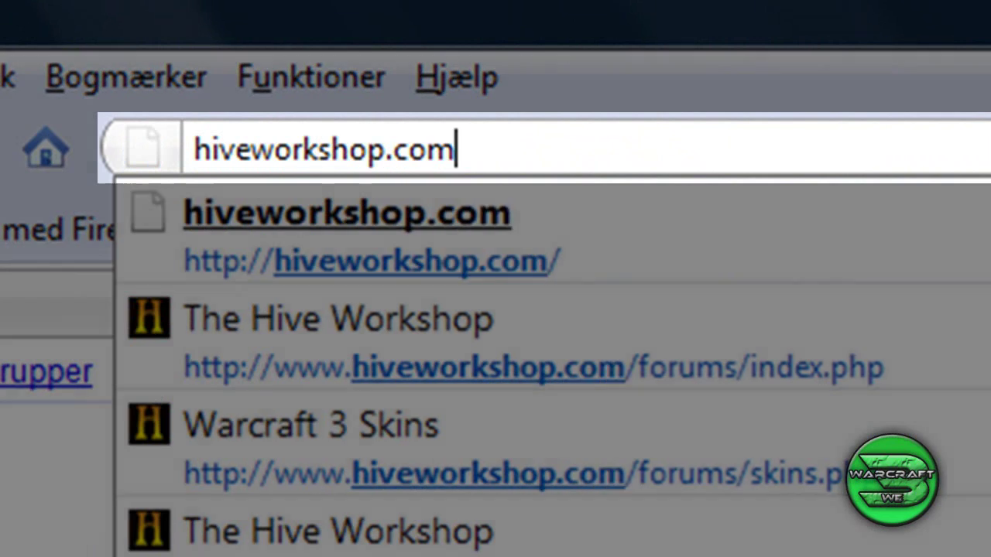
pyautogui.press('Return')
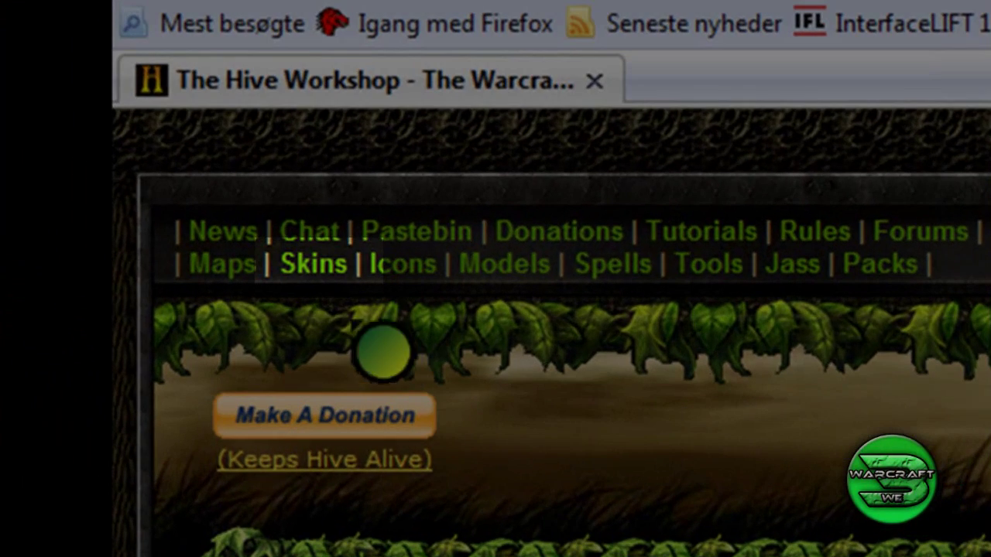
pyautogui.click(322, 271)
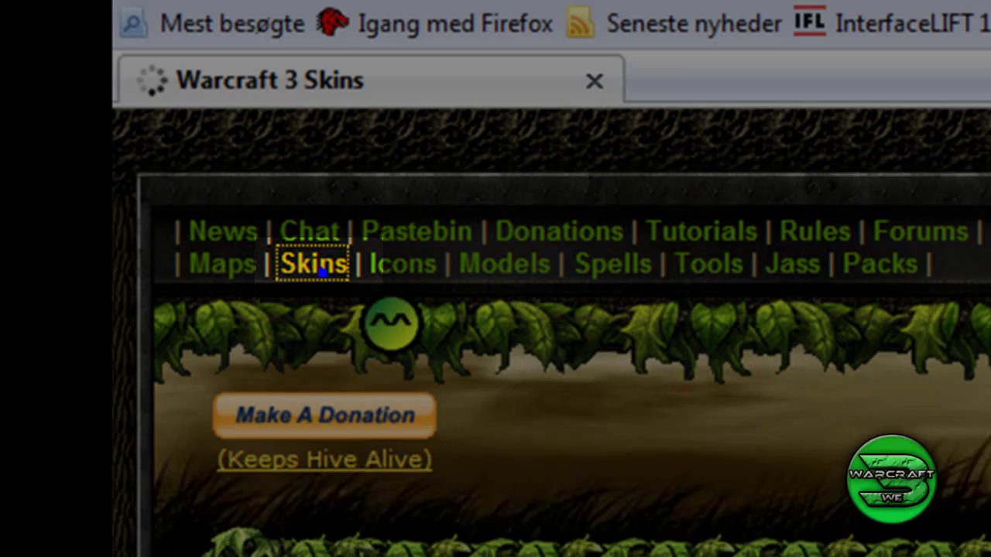
# - Browse the Warcraft 3 skins list and open the page of the Dracula.blp skin
pyautogui.scroll(-3, 322, 271)
pyautogui.scroll(-20, 321, 272)
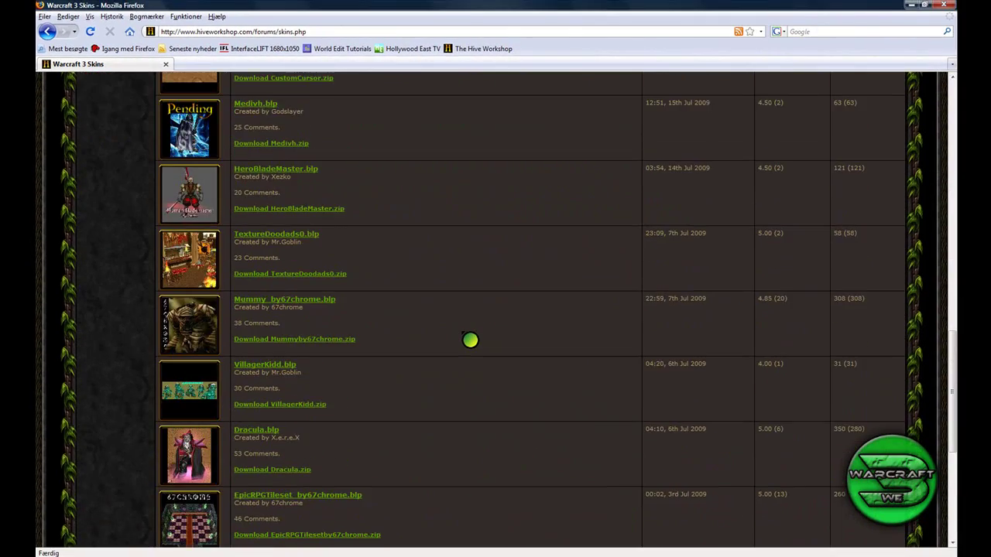
pyautogui.scroll(-5, 470, 340)
pyautogui.click(201, 274)
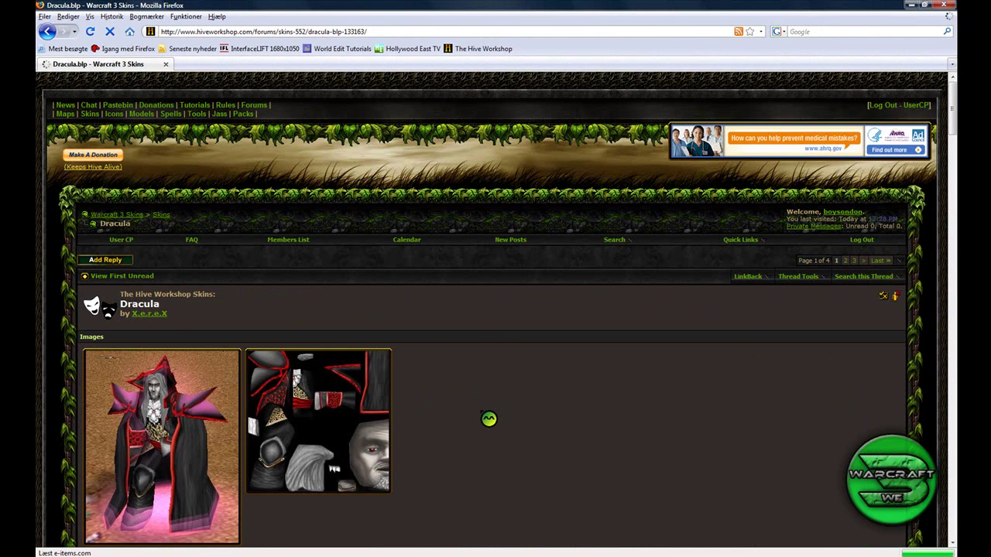
# - Start downloading Dracula.zip, browse to Warcraft III\Models\Skins as the save location, and dismiss the save dialog
pyautogui.scroll(-4, 488, 418)
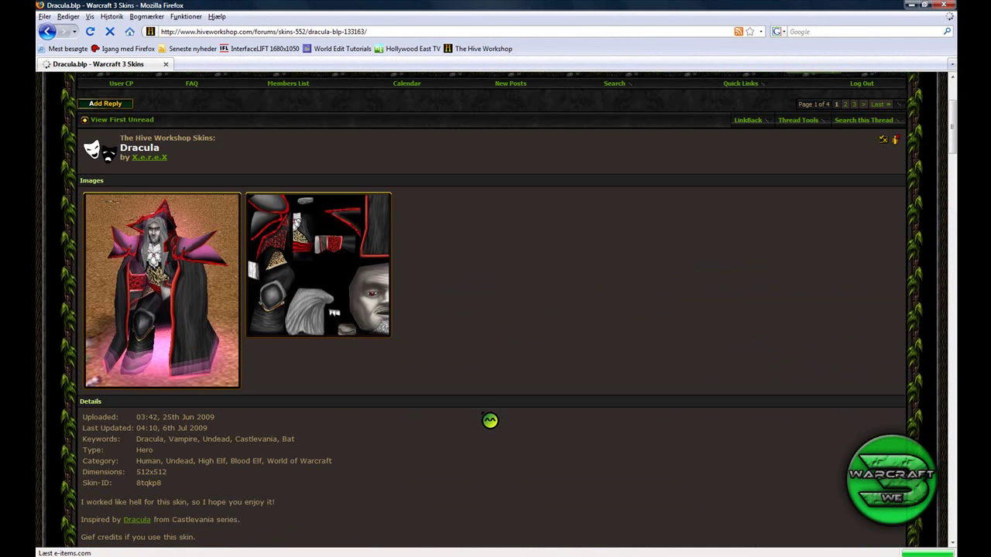
pyautogui.scroll(-15, 457, 364)
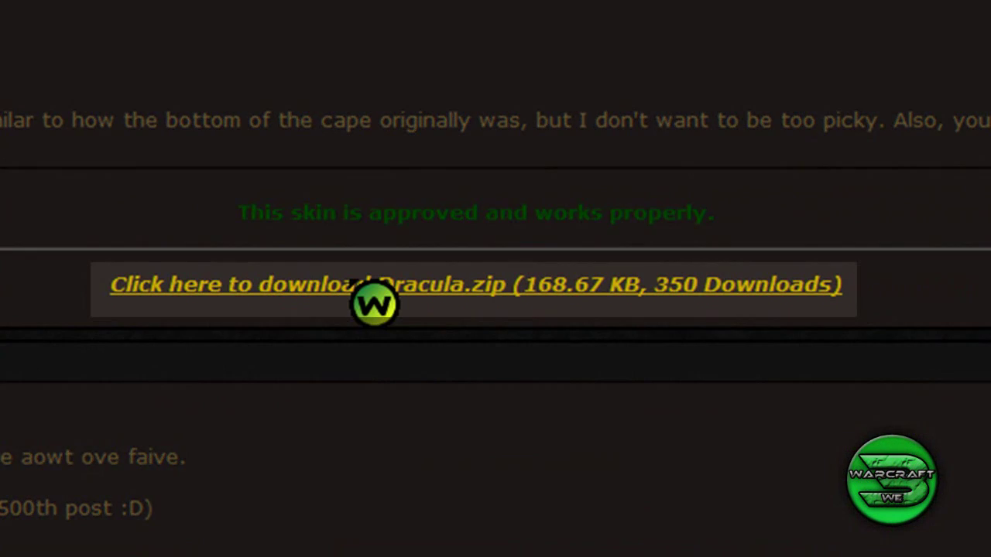
pyautogui.click(374, 302)
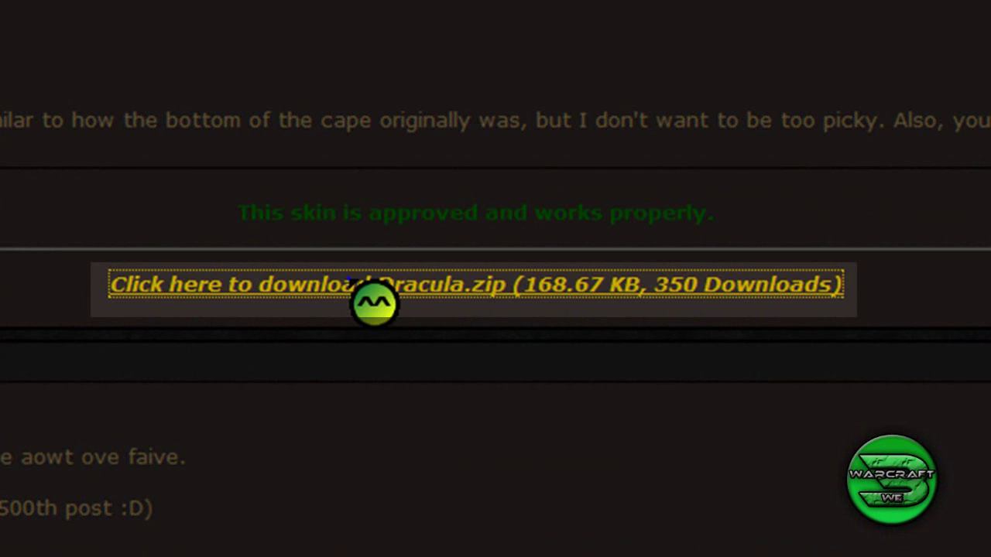
pyautogui.click(278, 17)
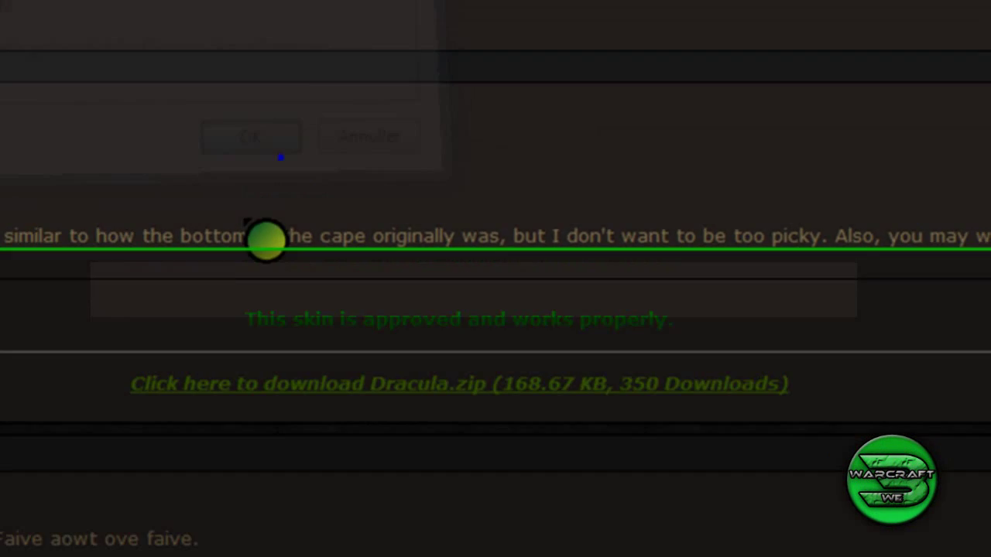
pyautogui.click(225, 216)
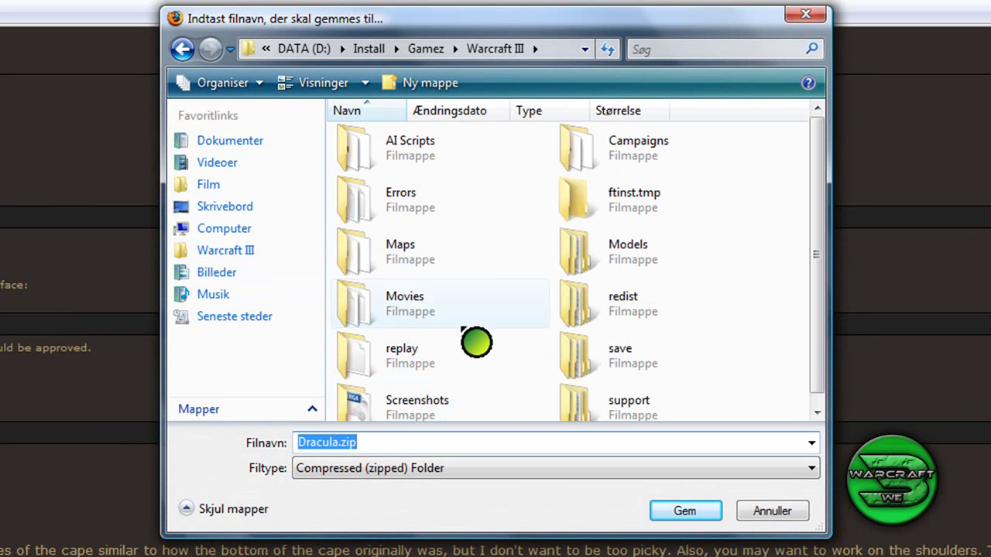
pyautogui.doubleClick(606, 260)
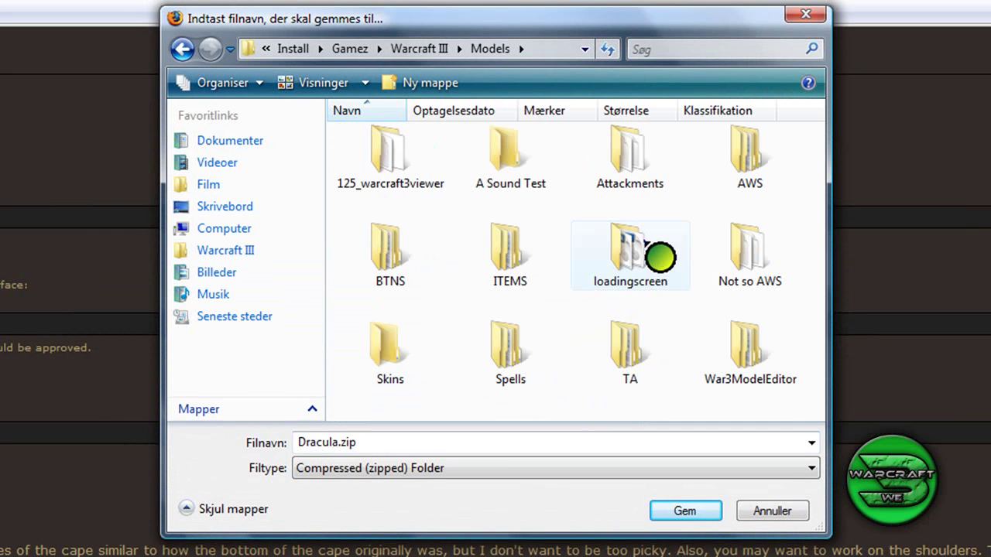
pyautogui.doubleClick(405, 374)
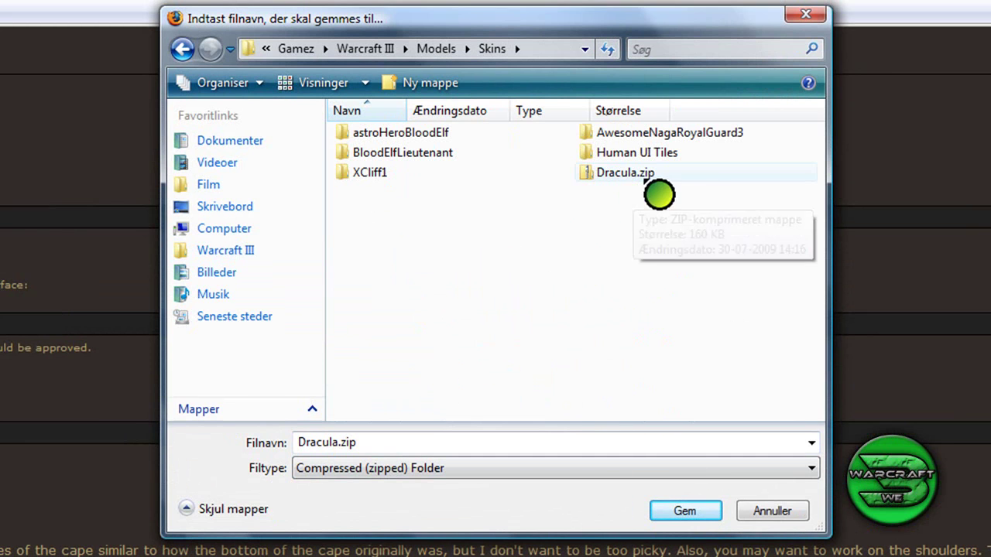
pyautogui.click(787, 511)
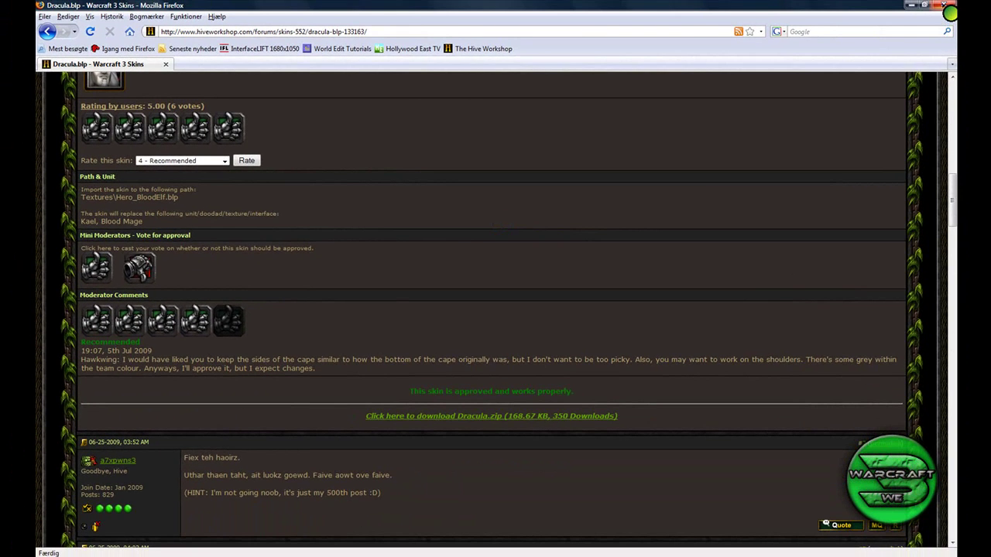
# - Close the browser and launch the Warcraft III World Editor from the desktop
pyautogui.click(946, 7)
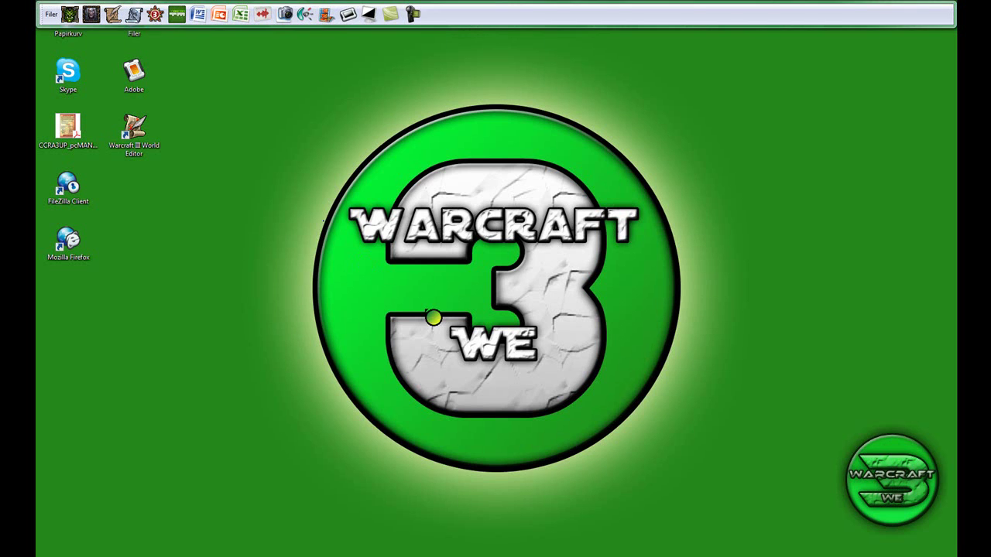
pyautogui.doubleClick(143, 137)
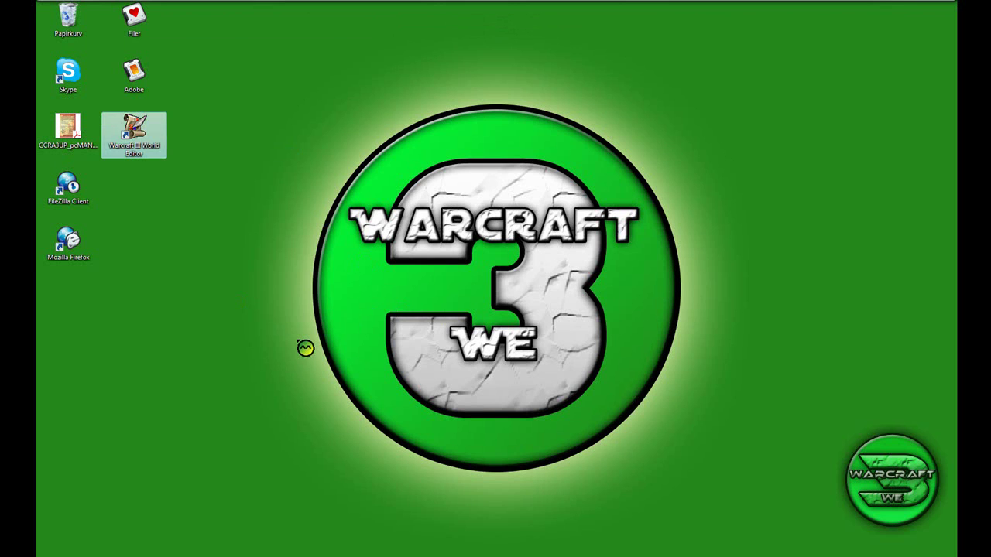
pyautogui.click(306, 349)
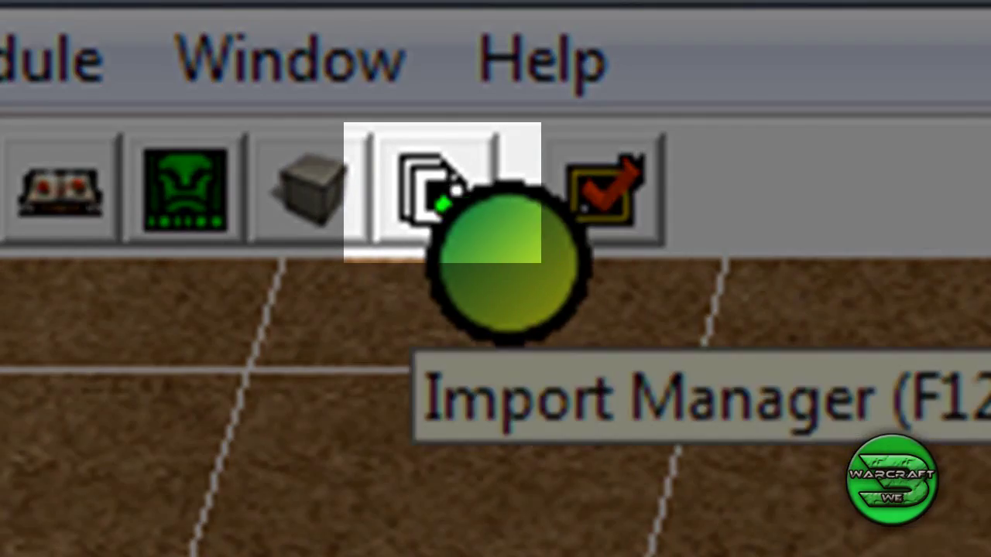
# - Open the Import Manager and start importing files into the map
pyautogui.click(473, 202)
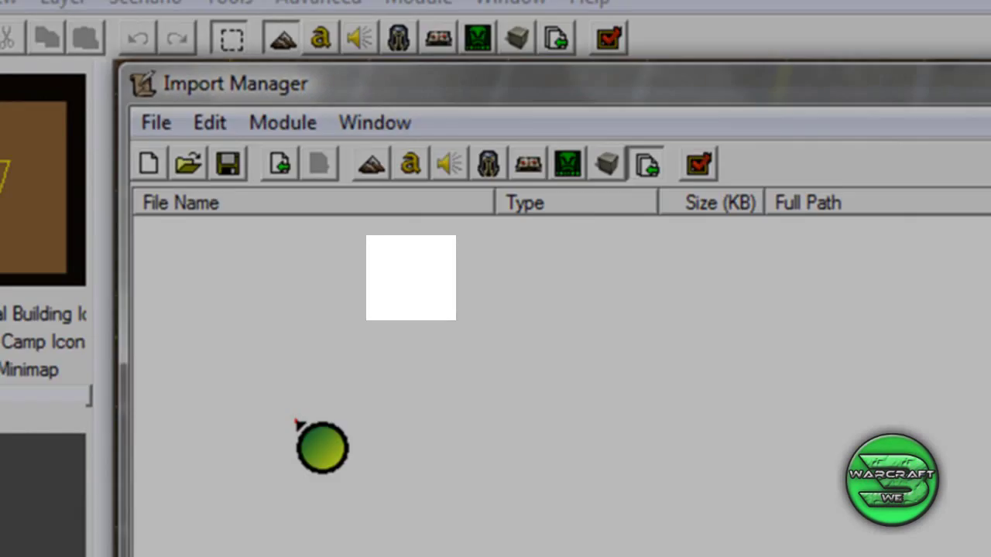
pyautogui.rightClick(183, 160)
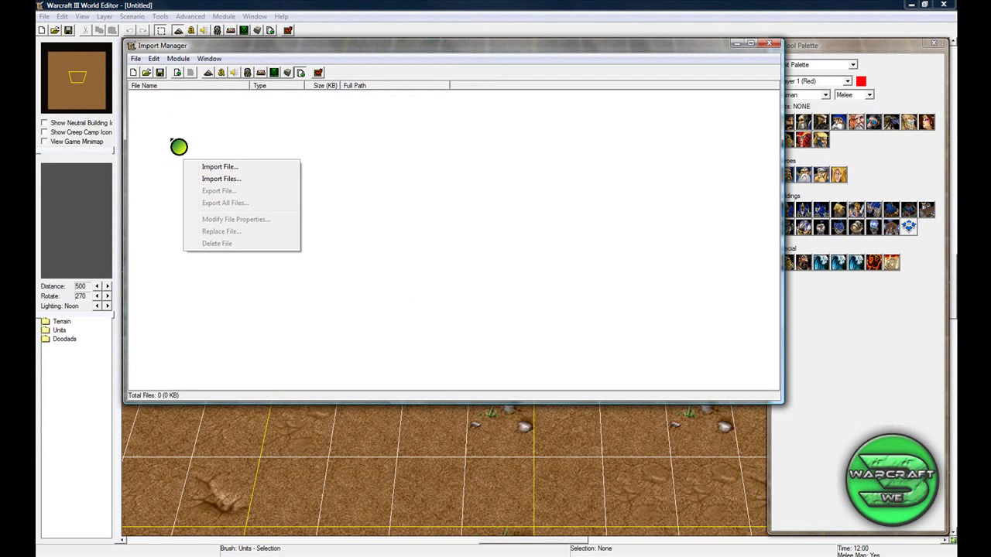
pyautogui.click(178, 138)
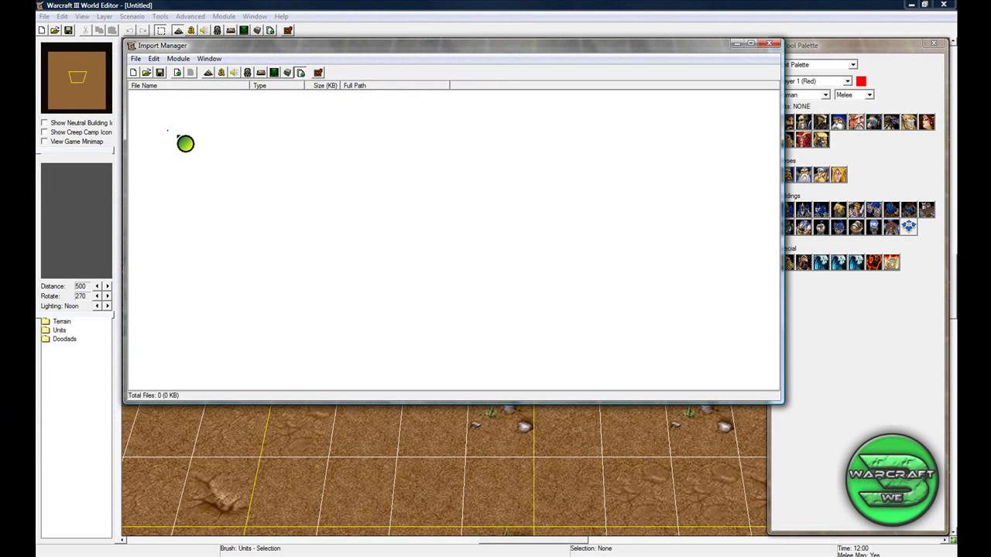
pyautogui.click(136, 60)
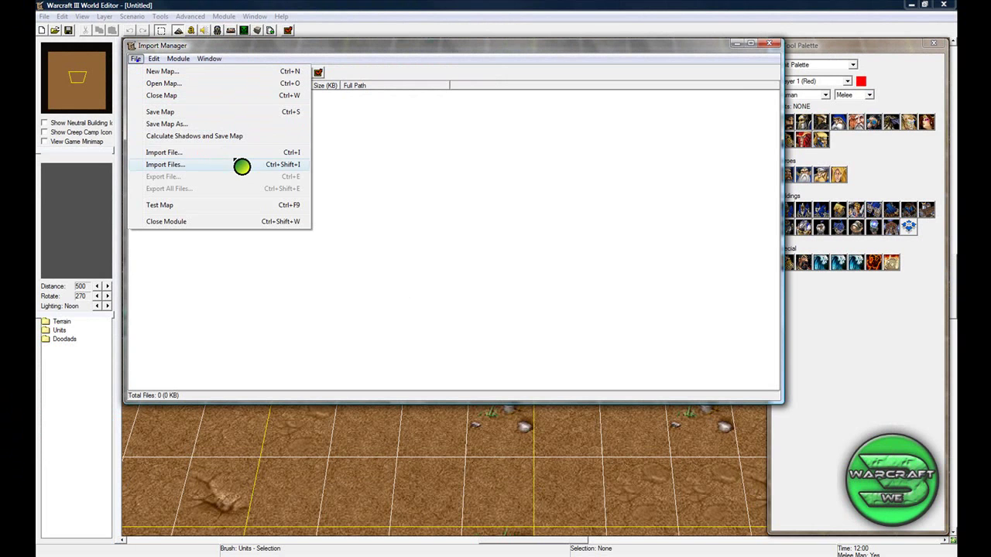
pyautogui.click(236, 160)
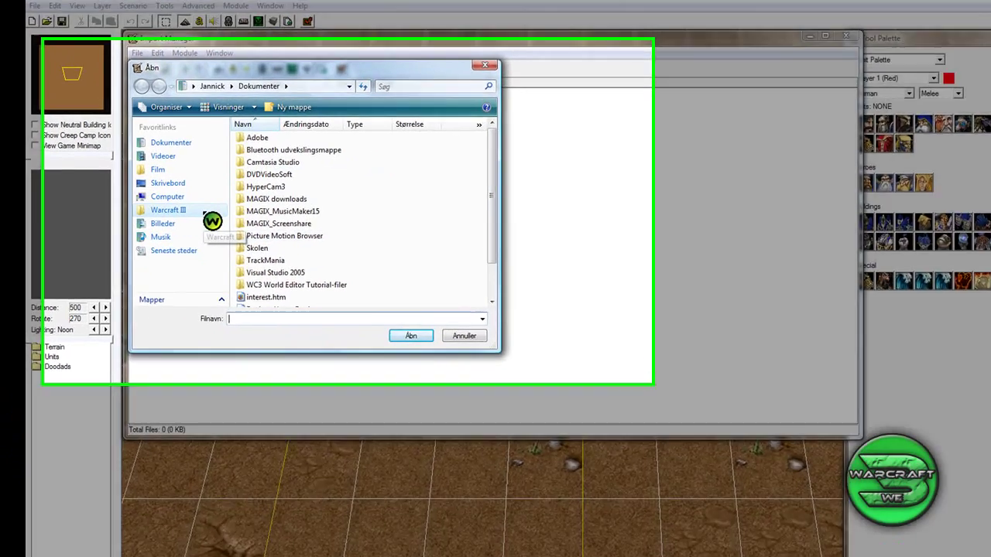
# - Browse to Warcraft III\Models\Skins in the file dialog and extract Dracula.zip into a Dracula folder there
pyautogui.click(212, 220)
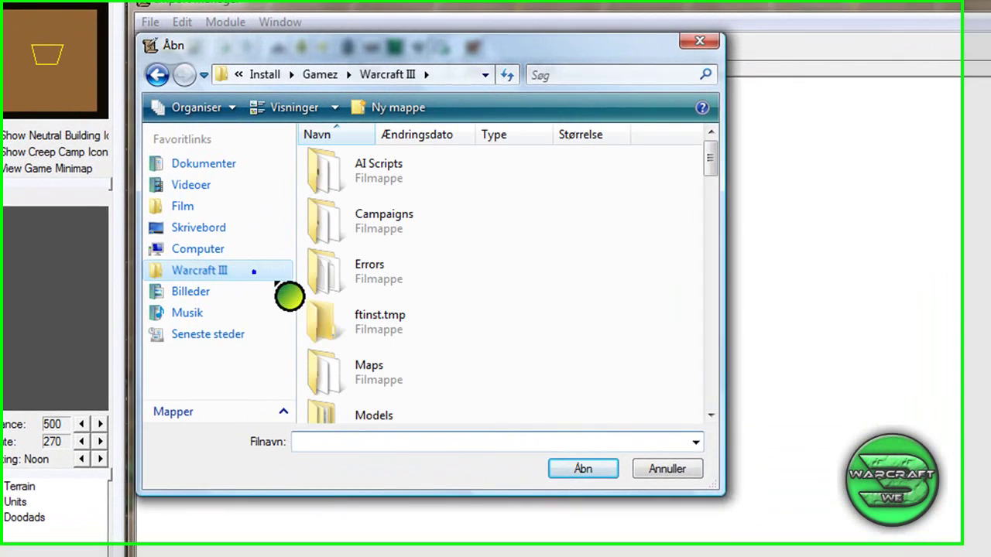
pyautogui.scroll(-2, 393, 380)
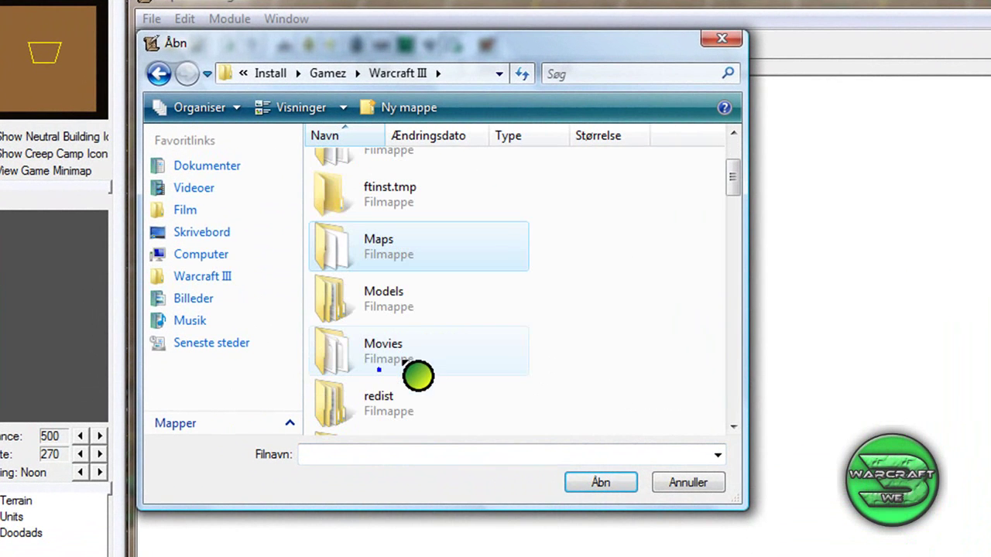
pyautogui.doubleClick(409, 311)
pyautogui.scroll(-2, 559, 389)
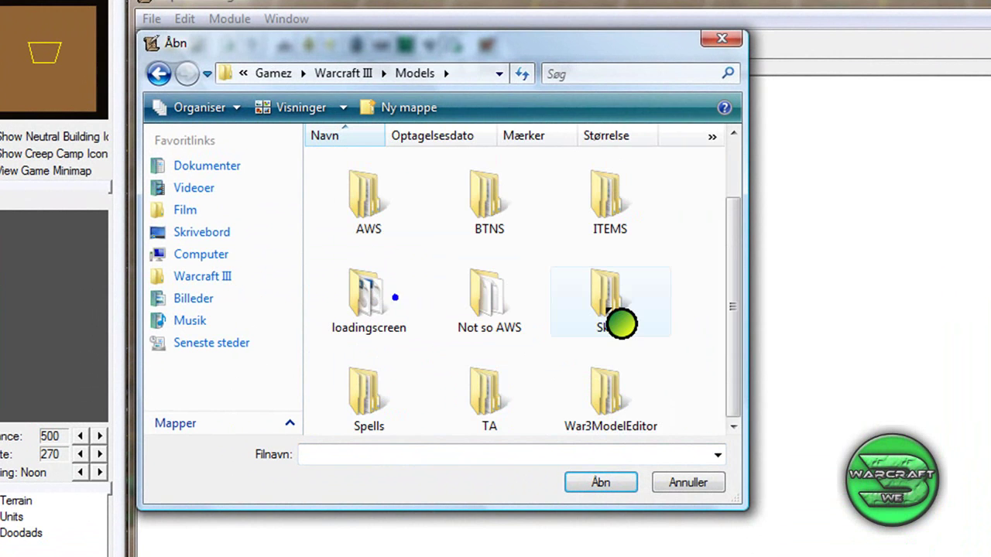
pyautogui.doubleClick(617, 325)
pyautogui.click(370, 263)
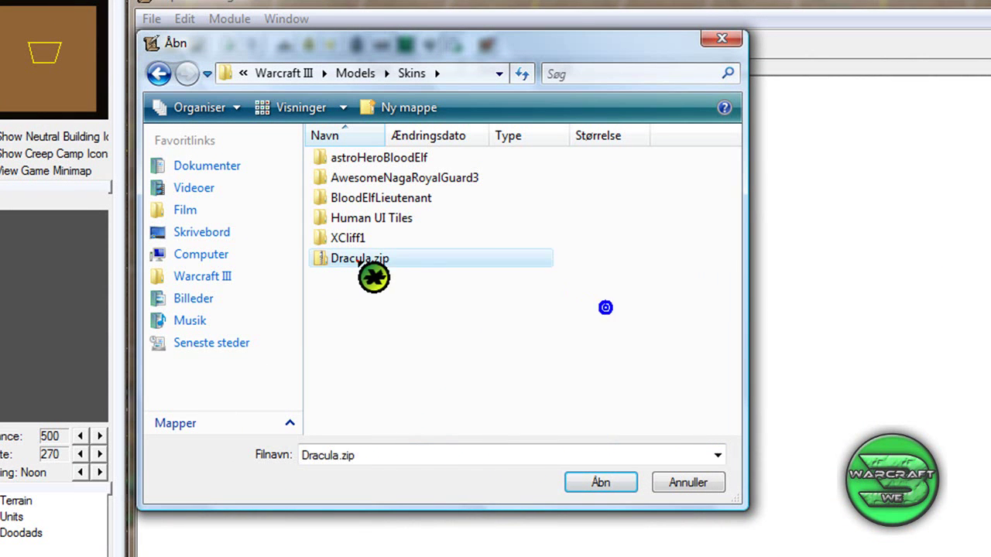
pyautogui.rightClick(387, 262)
pyautogui.click(437, 360)
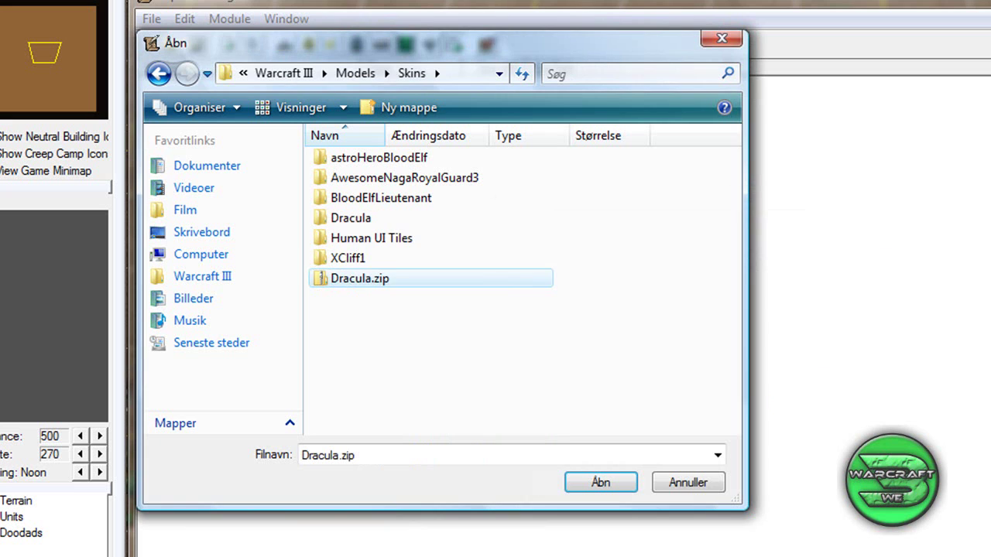
# - Go into the extracted Dracula\Dracula folder and open readme.txt
pyautogui.doubleClick(374, 222)
pyautogui.doubleClick(384, 159)
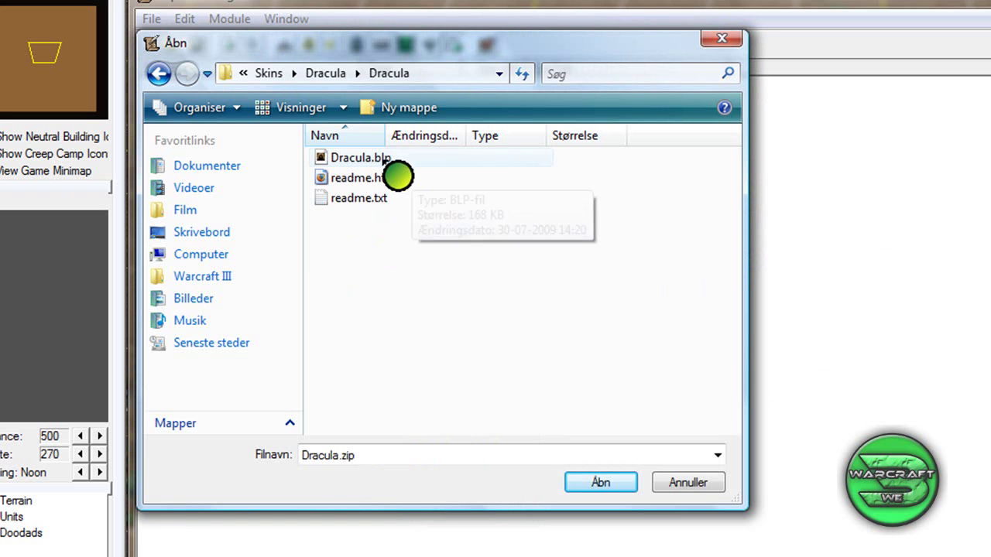
pyautogui.rightClick(358, 199)
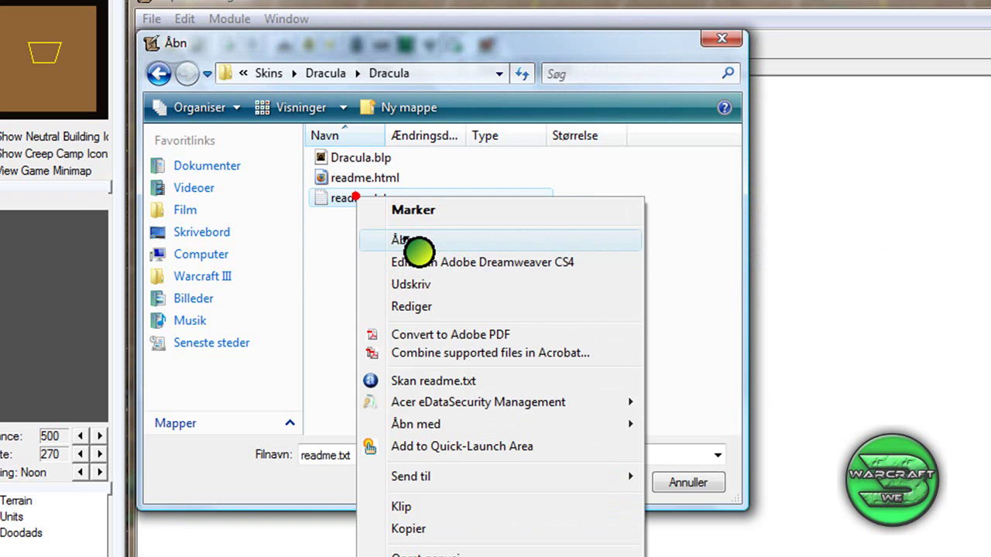
pyautogui.click(401, 239)
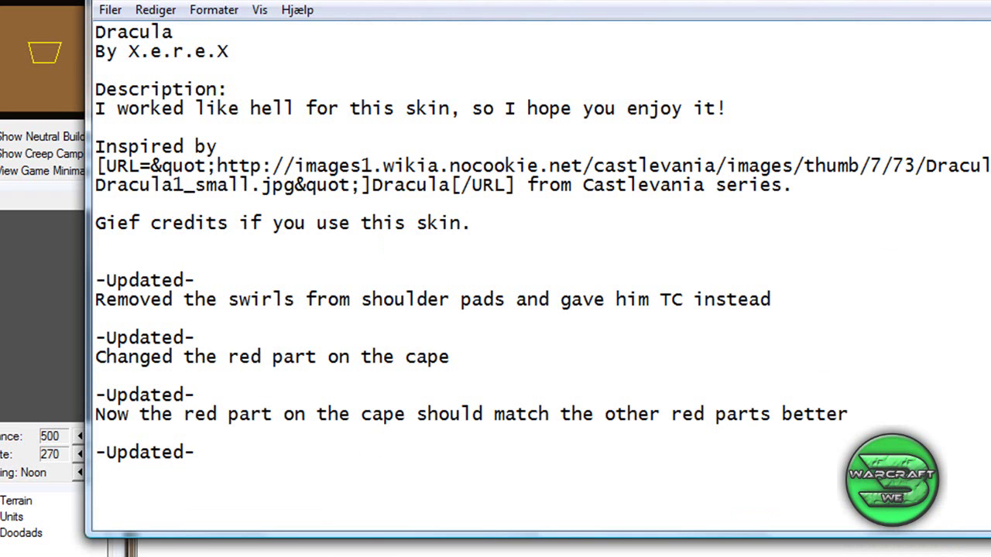
# - Import Dracula.blp into the map and enable a custom path in its file properties
pyautogui.hotkey('alt', 'Tab')
pyautogui.doubleClick(361, 158)
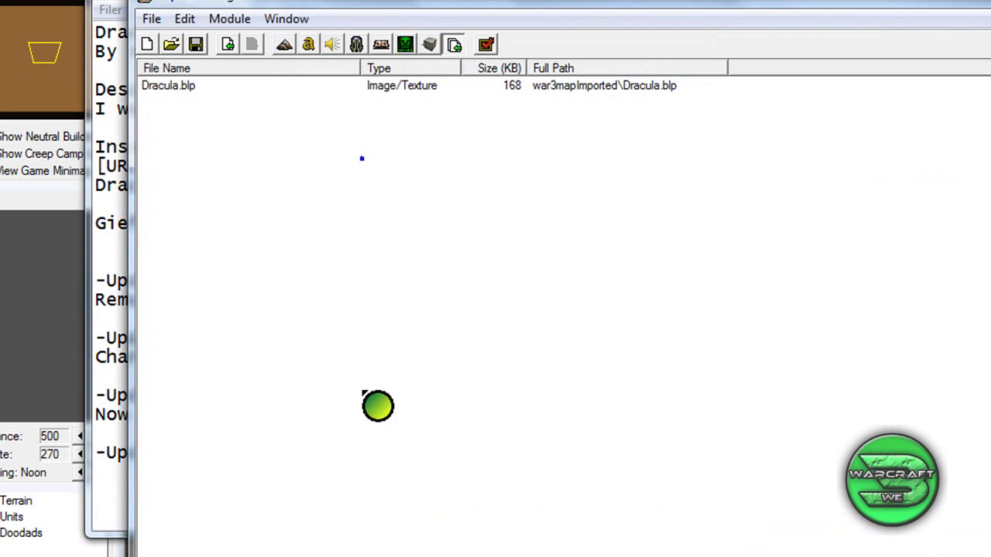
pyautogui.doubleClick(234, 81)
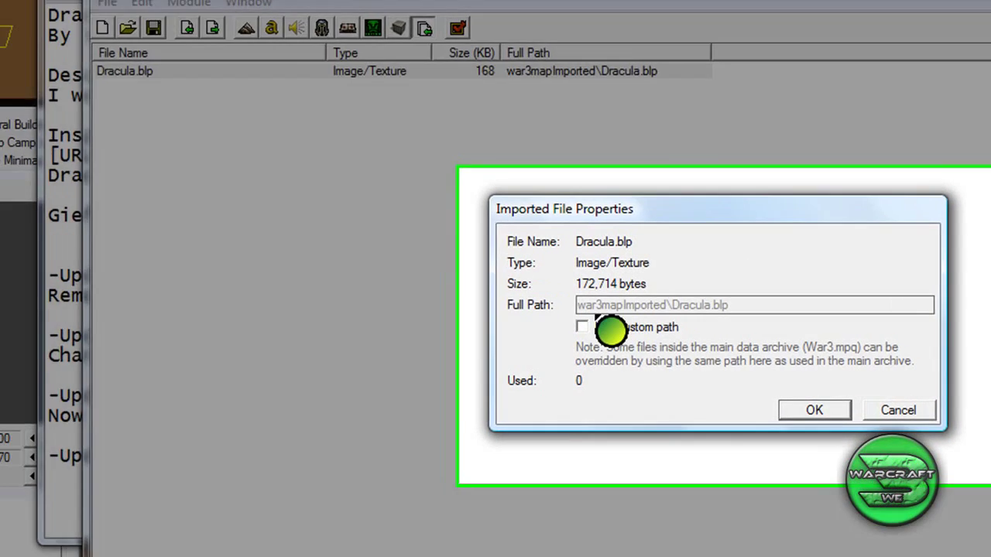
pyautogui.click(610, 330)
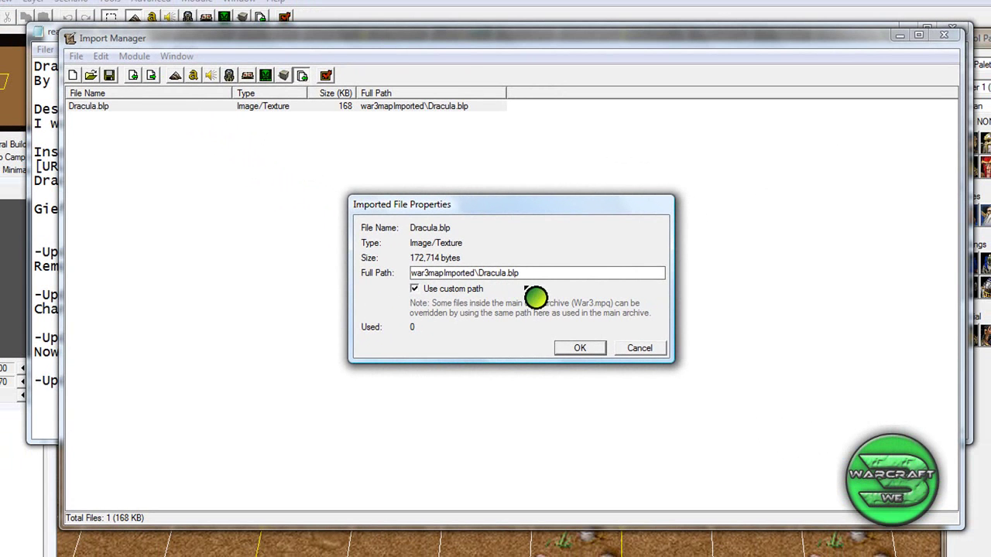
# - Switch to readme.txt and copy the texture location Textures\Hero_BloodElf.blp from it
pyautogui.click(56, 241)
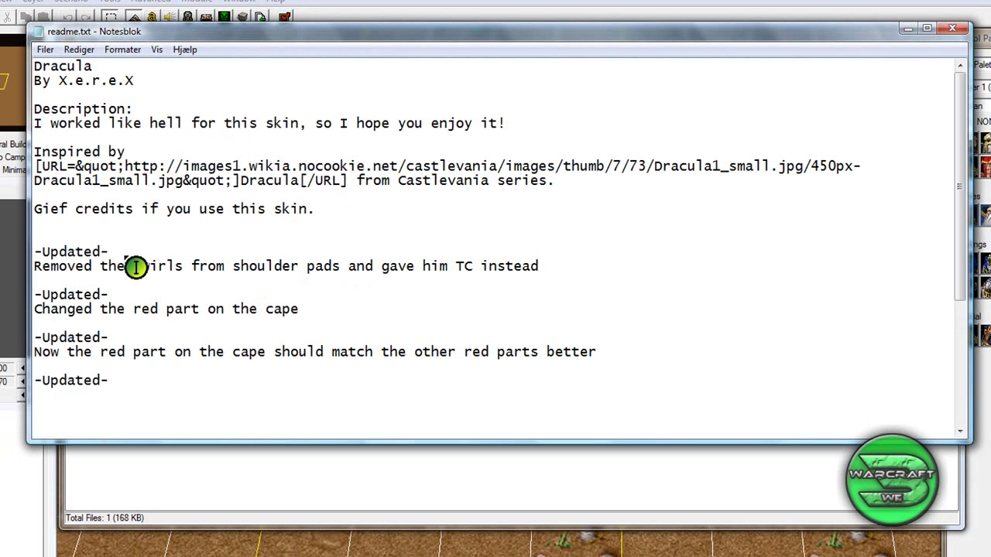
pyautogui.scroll(-4, 140, 267)
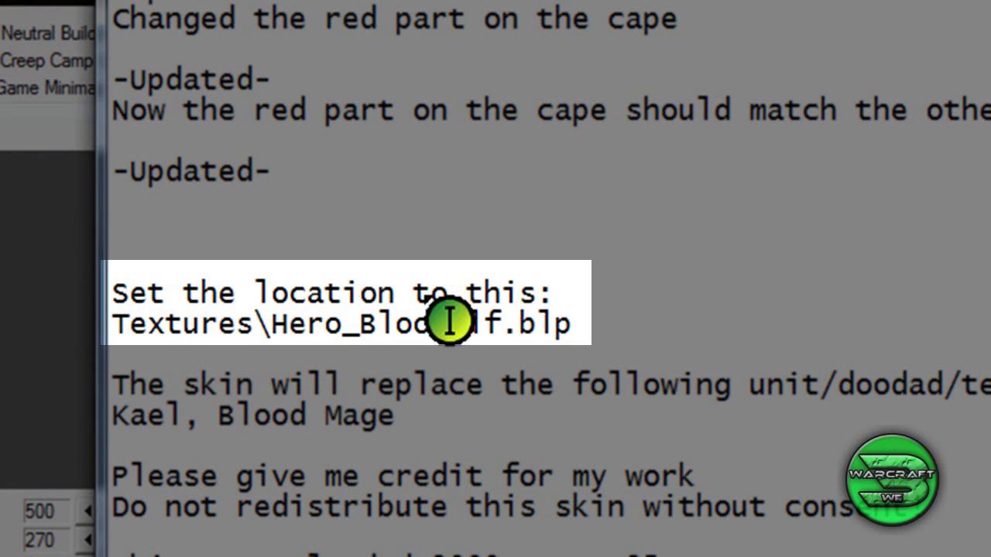
pyautogui.moveTo(576, 331); pyautogui.dragTo(139, 343)
pyautogui.hotkey('ctrl', 'c')
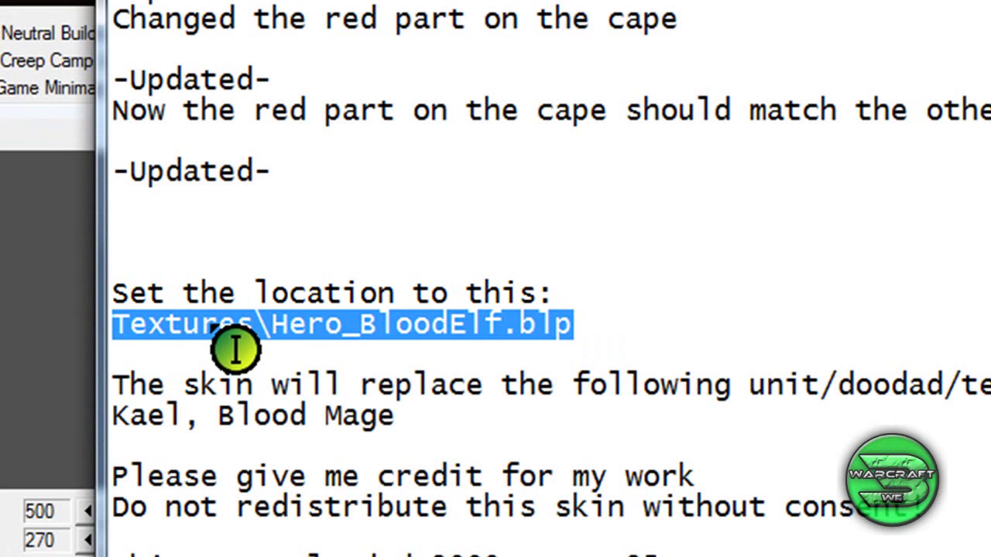
pyautogui.rightClick(220, 325)
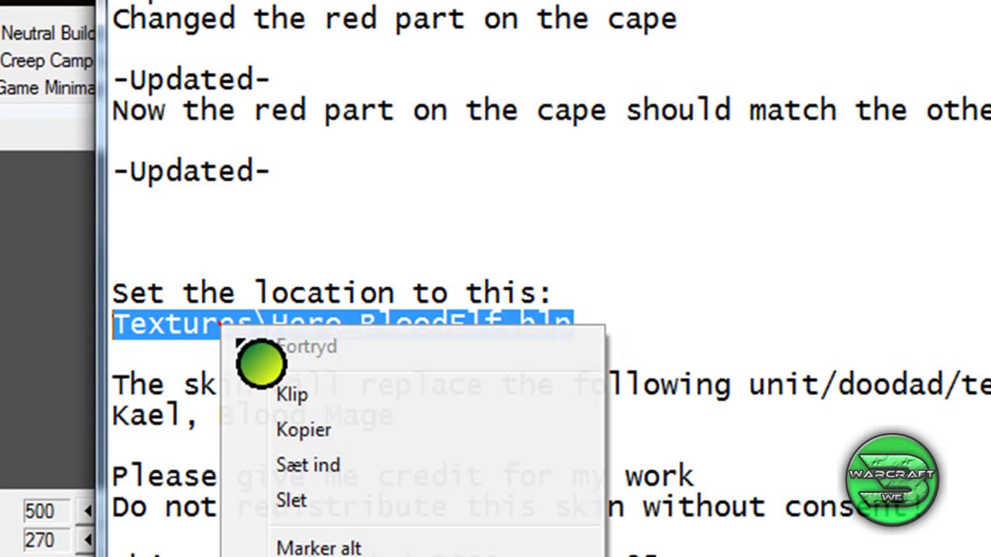
pyautogui.click(367, 436)
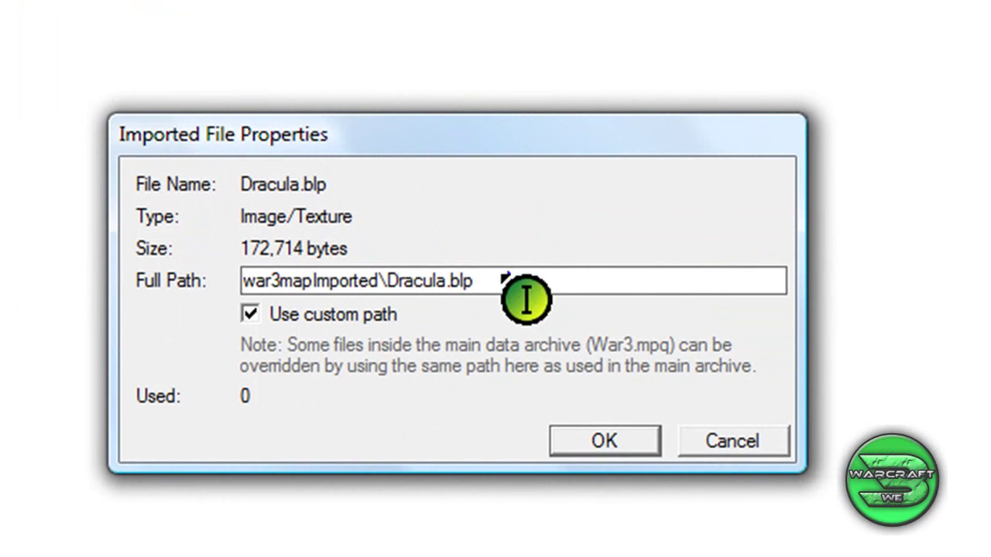
# - Replace the full path of Dracula.blp with Textures\Hero_BloodElf.blp, and close readme.txt and the Import Manager
pyautogui.moveTo(504, 277); pyautogui.dragTo(47, 288)
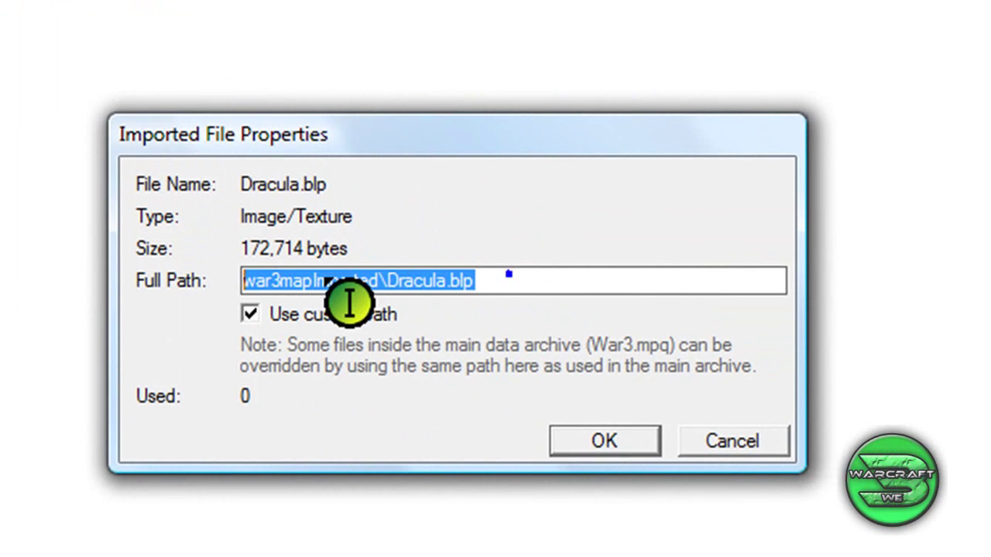
pyautogui.rightClick(338, 279)
pyautogui.click(496, 419)
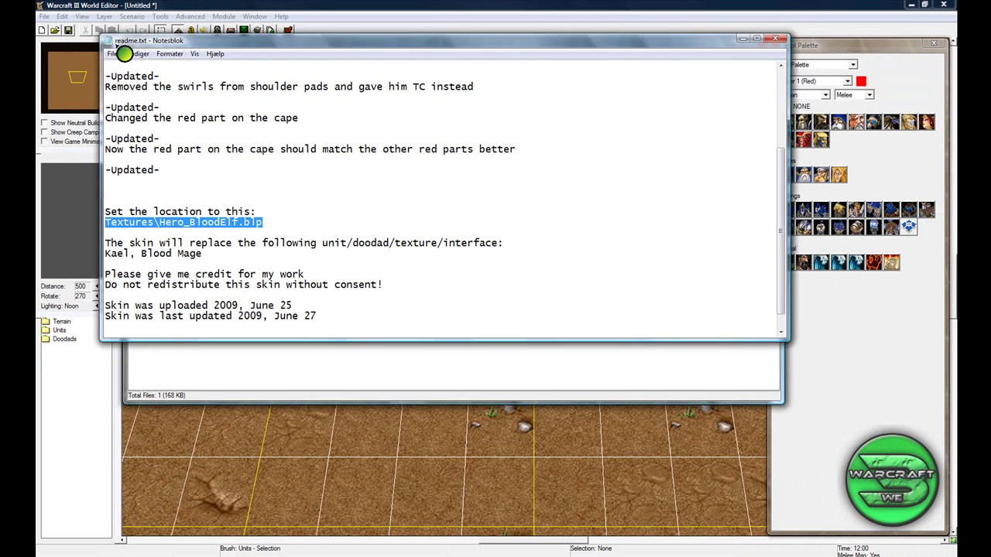
pyautogui.click(779, 43)
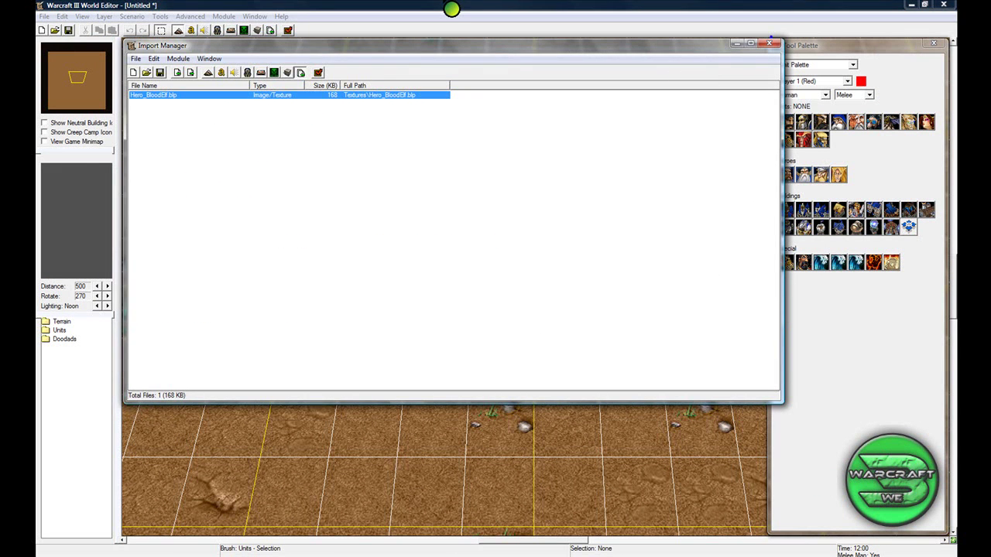
pyautogui.click(772, 40)
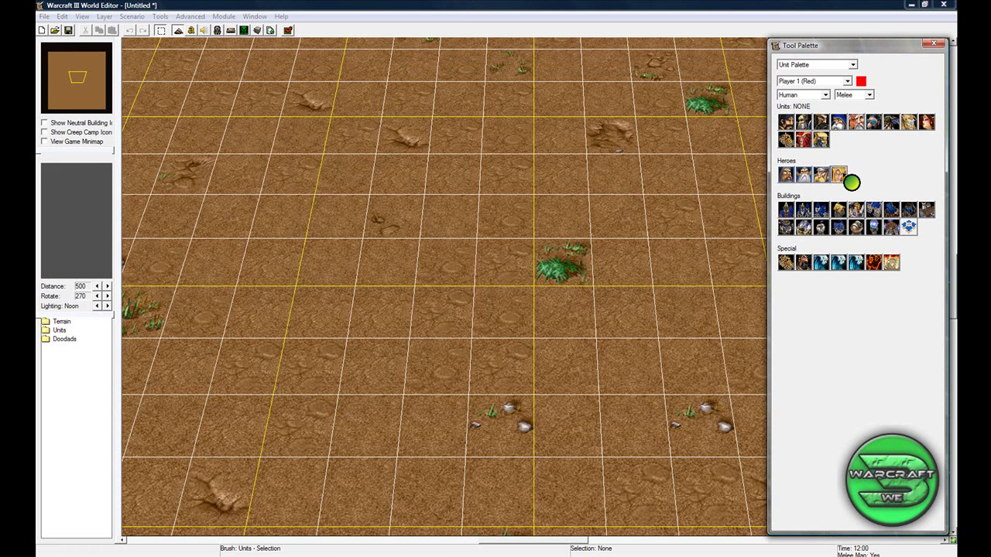
# - Place one Human Blood Mage hero for Player 1 (Red) on the terrain and leave placement mode
pyautogui.click(844, 177)
pyautogui.click(412, 240)
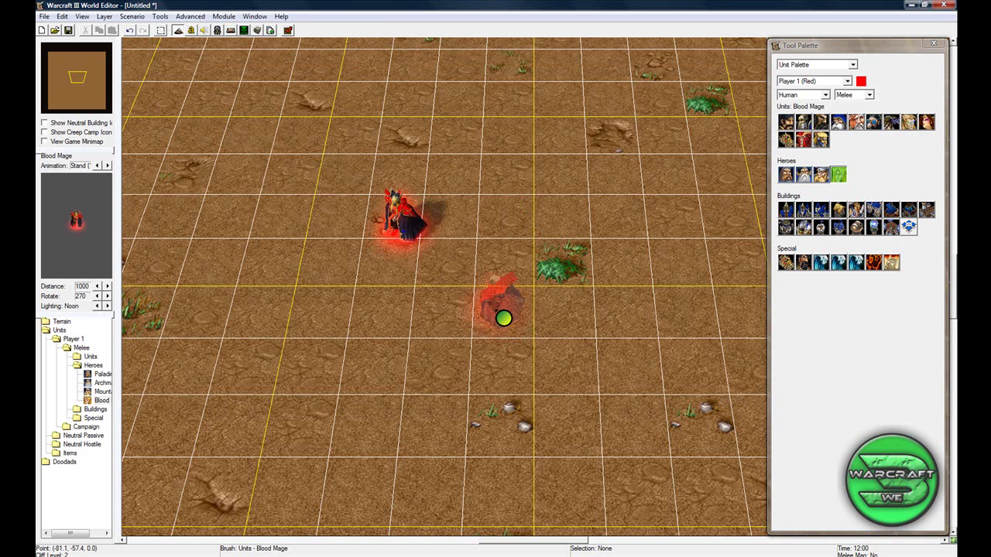
pyautogui.rightClick(504, 316)
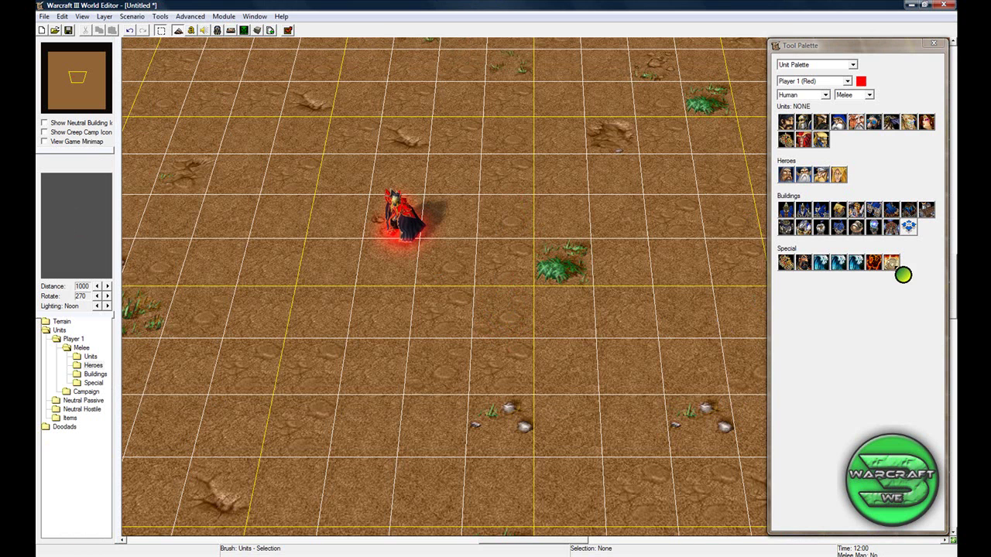
# - Place the Player 1 (Red) Start Location on the terrain beside the Blood Mage and leave placement mode
pyautogui.click(909, 227)
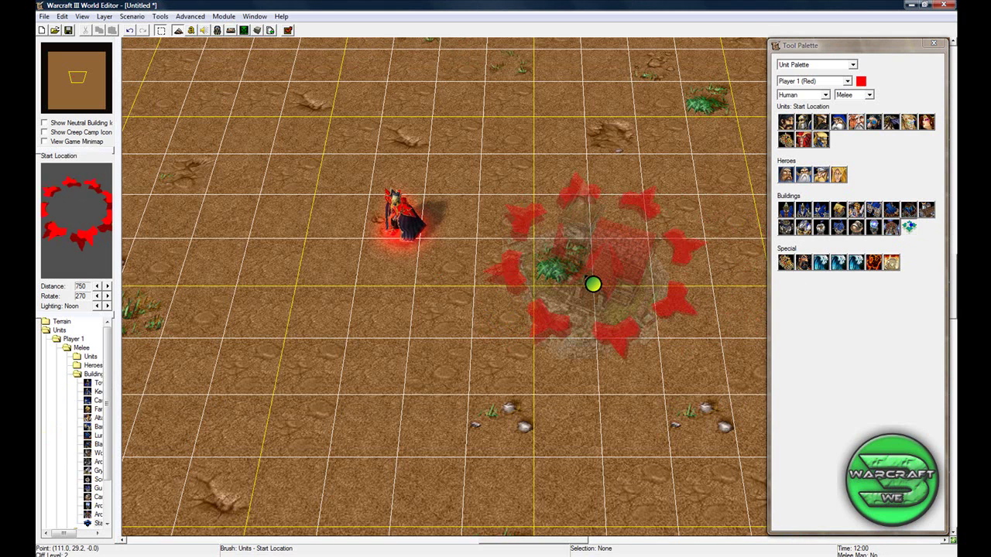
pyautogui.click(609, 210)
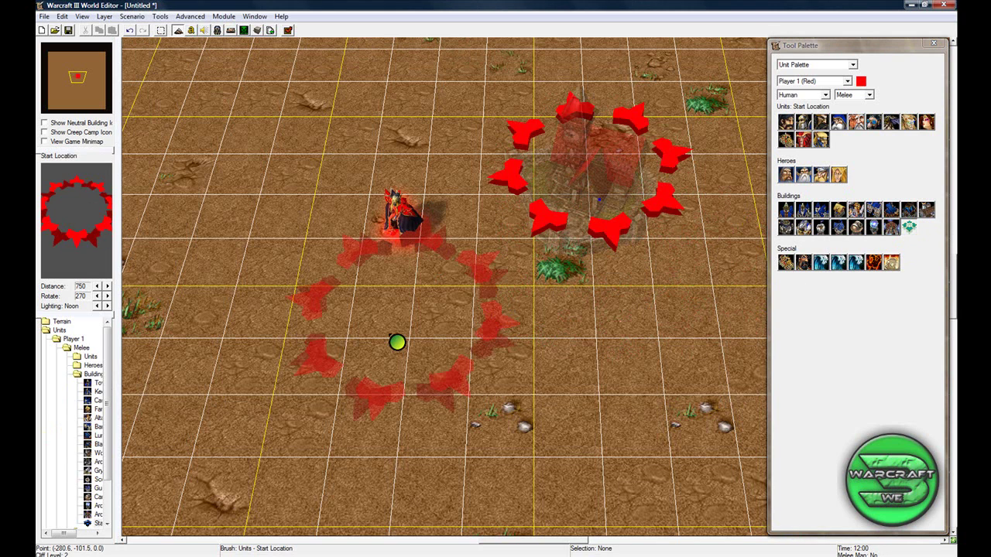
pyautogui.rightClick(363, 364)
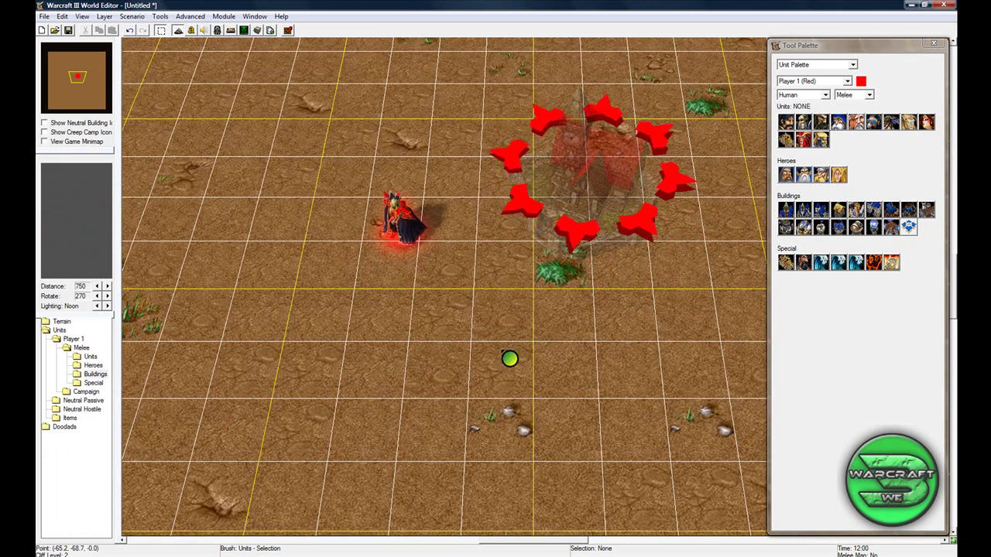
pyautogui.press('Up')
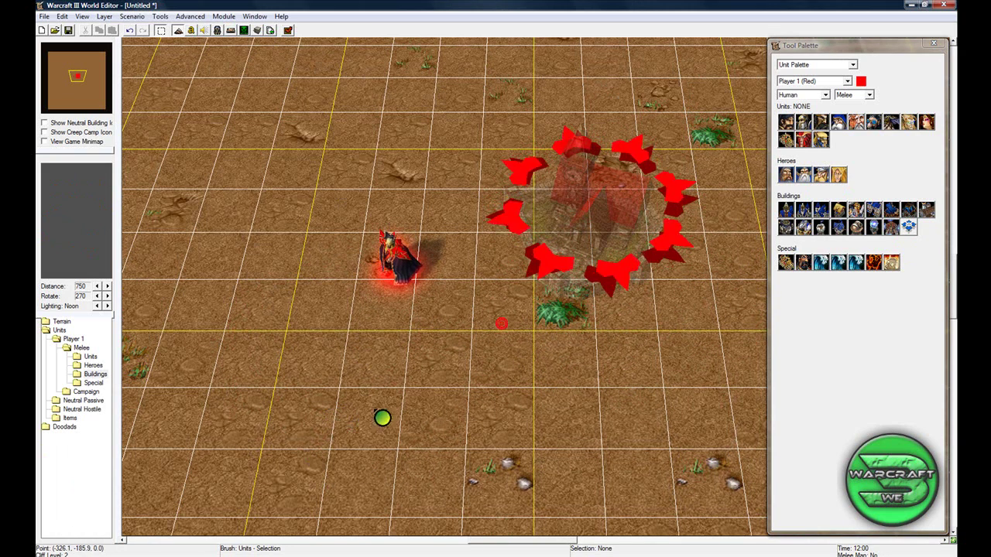
# - Launch a test of the map in Warcraft III, acknowledging the melee map warning
pyautogui.click(289, 31)
pyautogui.click(509, 328)
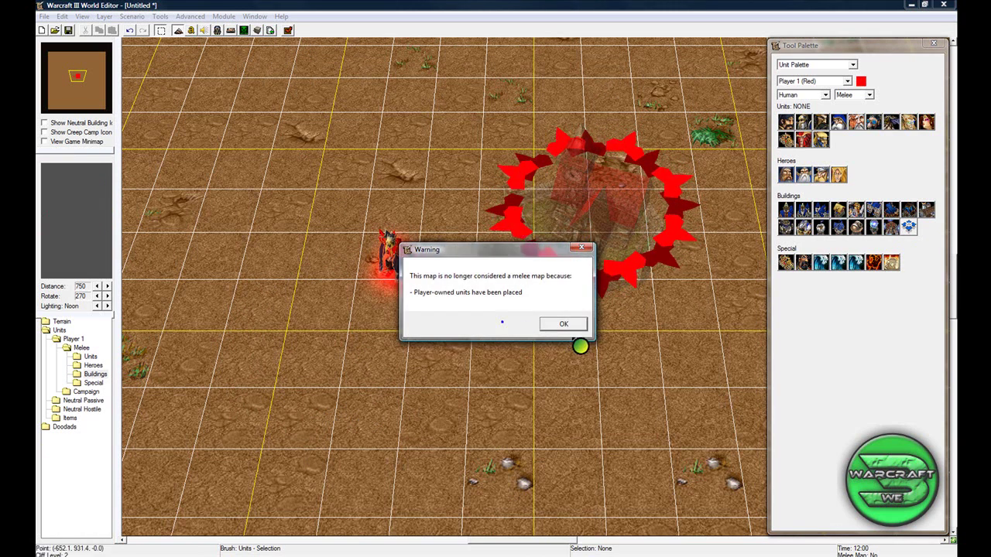
pyautogui.click(576, 325)
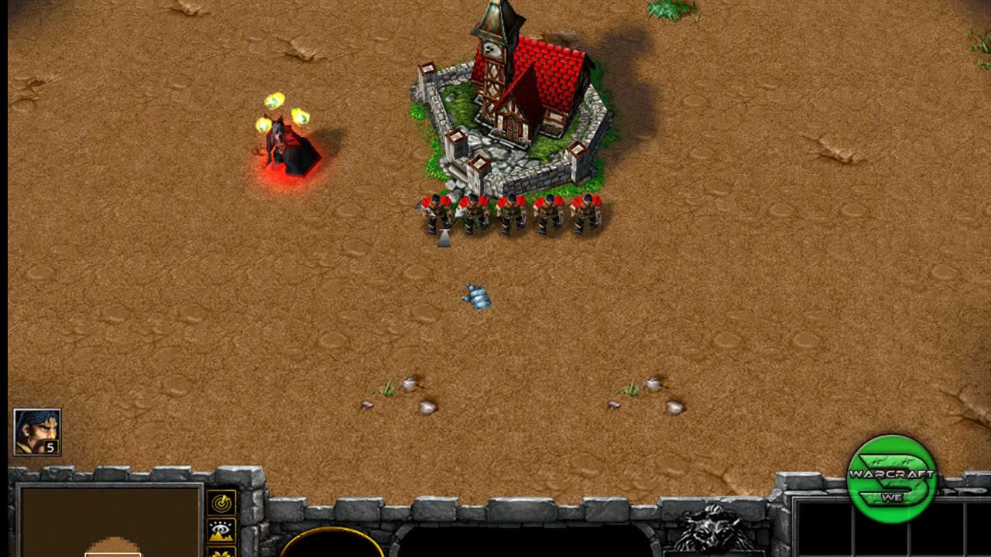
# - Select the Blood Mage in the test game and walk him around the terrain to examine the imported skin from several sides
pyautogui.click(310, 151)
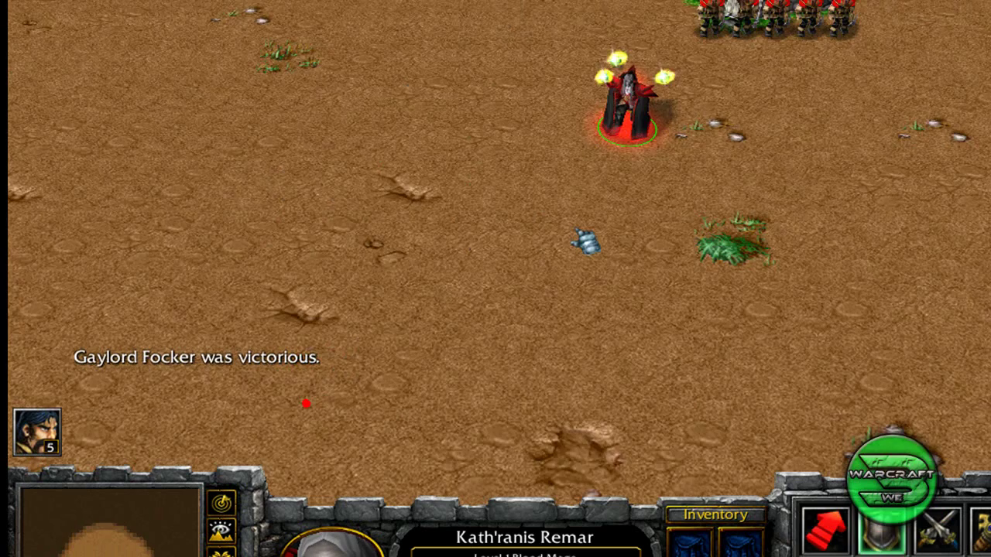
pyautogui.rightClick(461, 246)
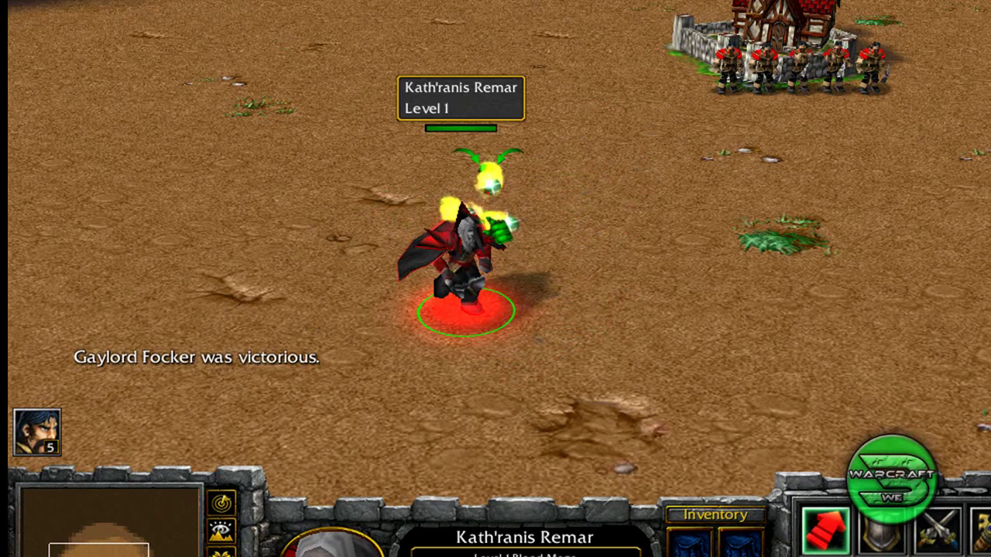
pyautogui.press('F1')
pyautogui.press('F1')
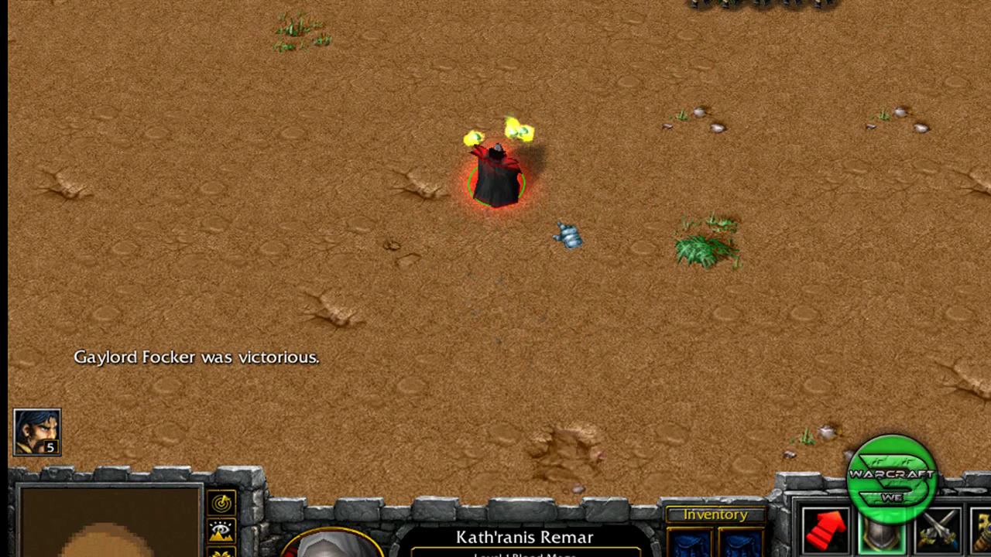
pyautogui.rightClick(620, 133)
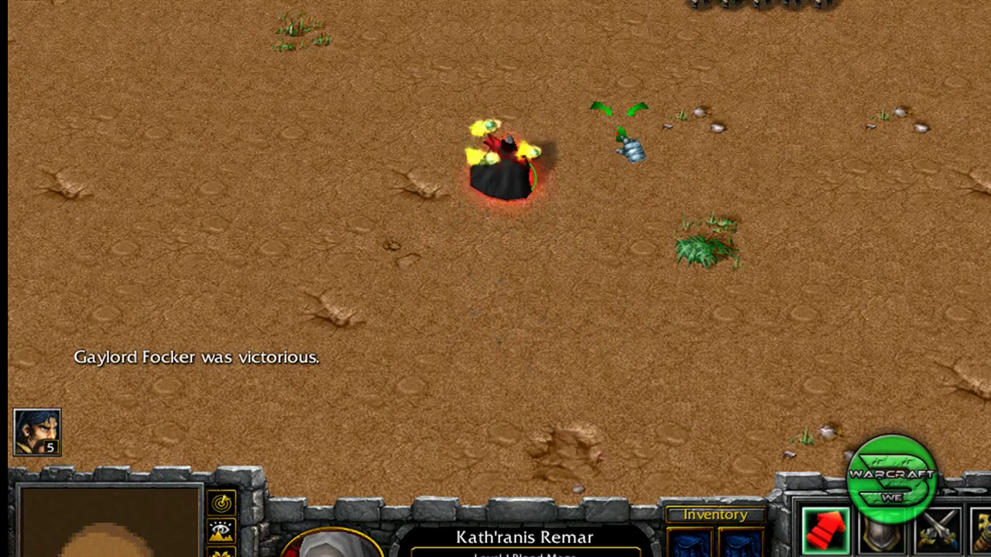
pyautogui.press('Up')
pyautogui.press('Right')
pyautogui.press('Down')
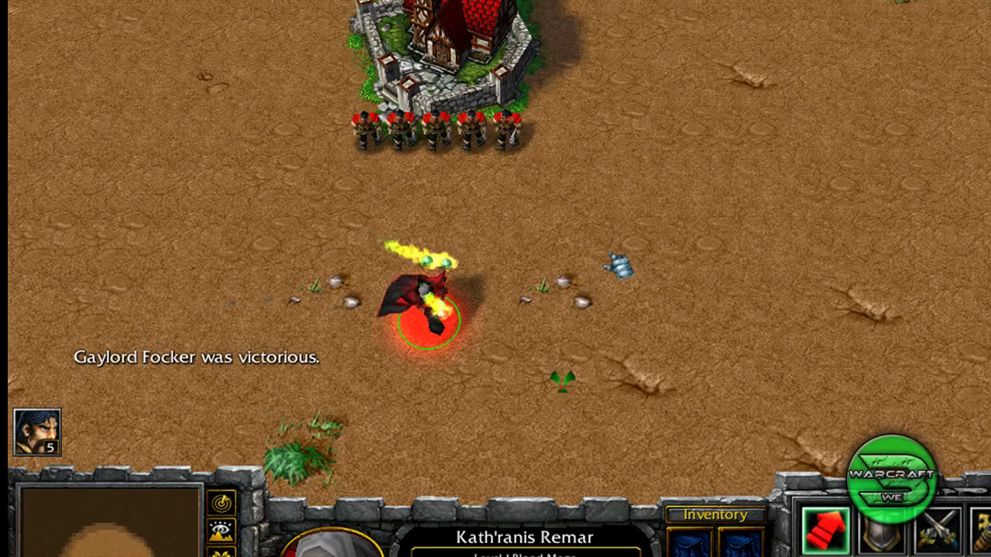
pyautogui.rightClick(824, 228)
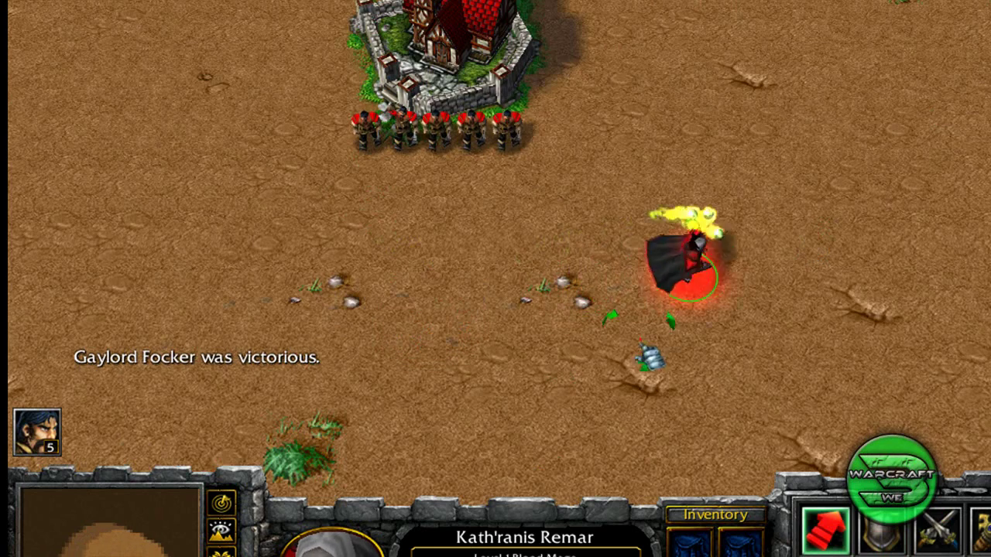
pyautogui.scroll(2, 590, 378)
pyautogui.scroll(-2, 586, 375)
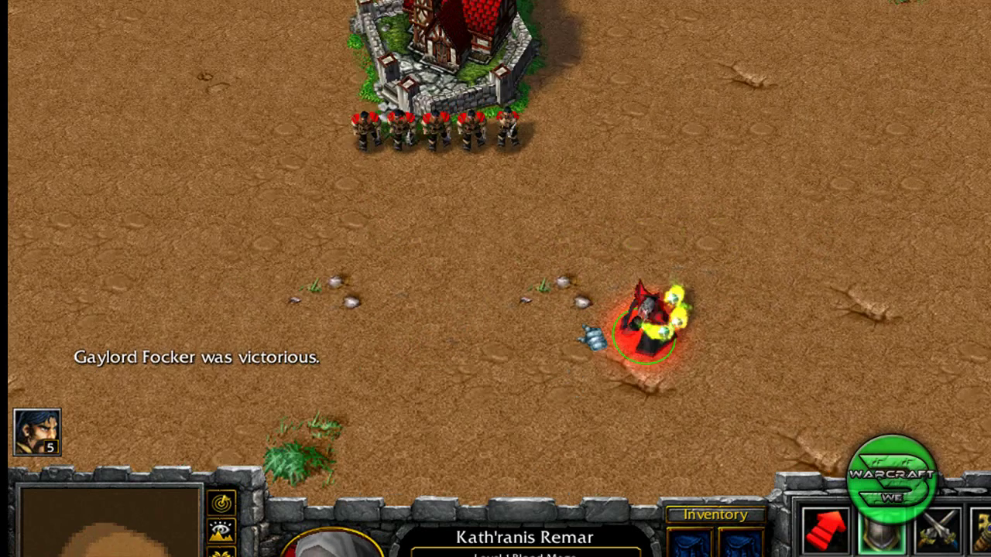